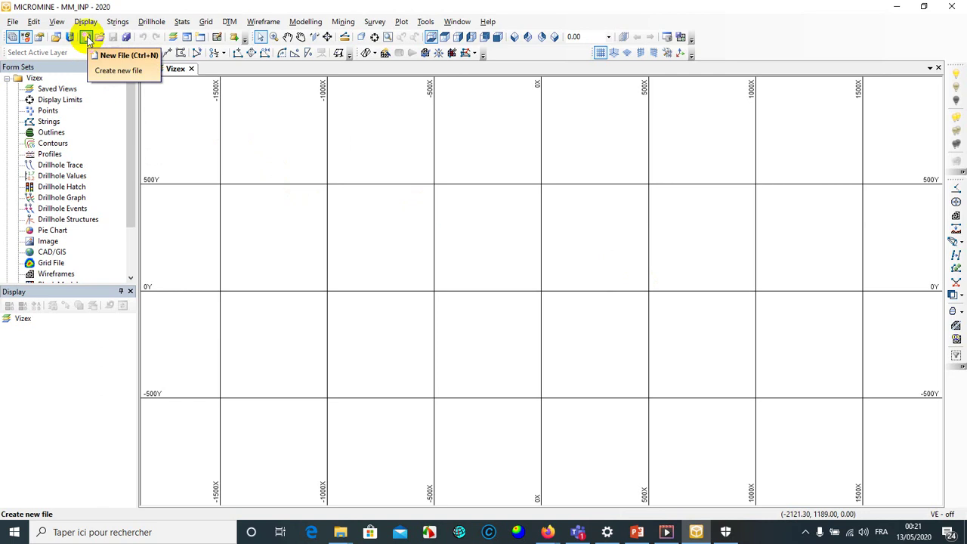
Start a new data file and name it NVG_Géochimine.
left_click(13, 22)
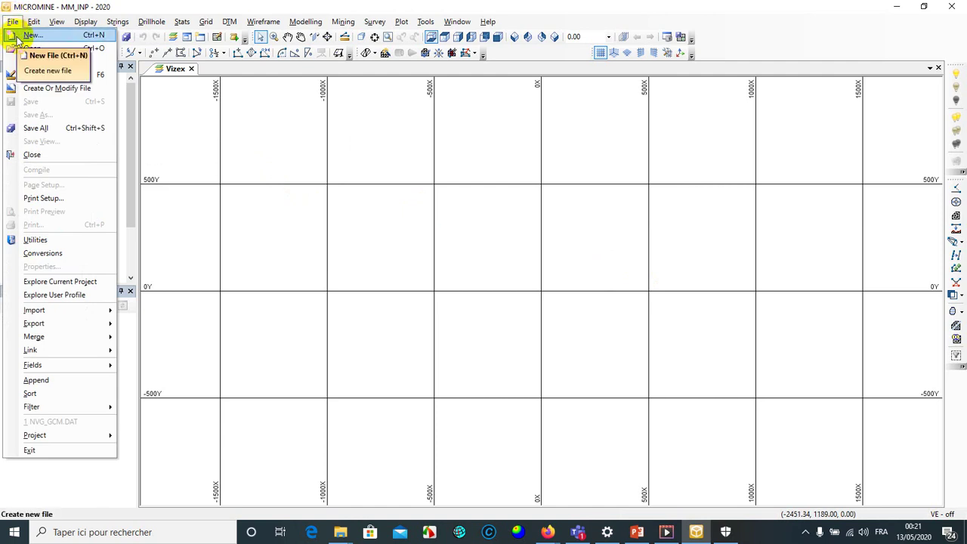
left_click(179, 101)
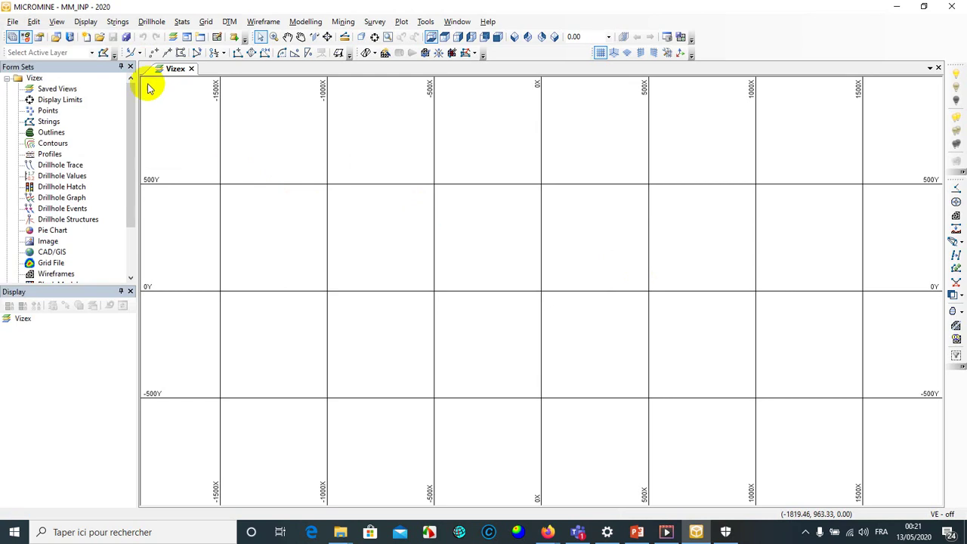
left_click(87, 38)
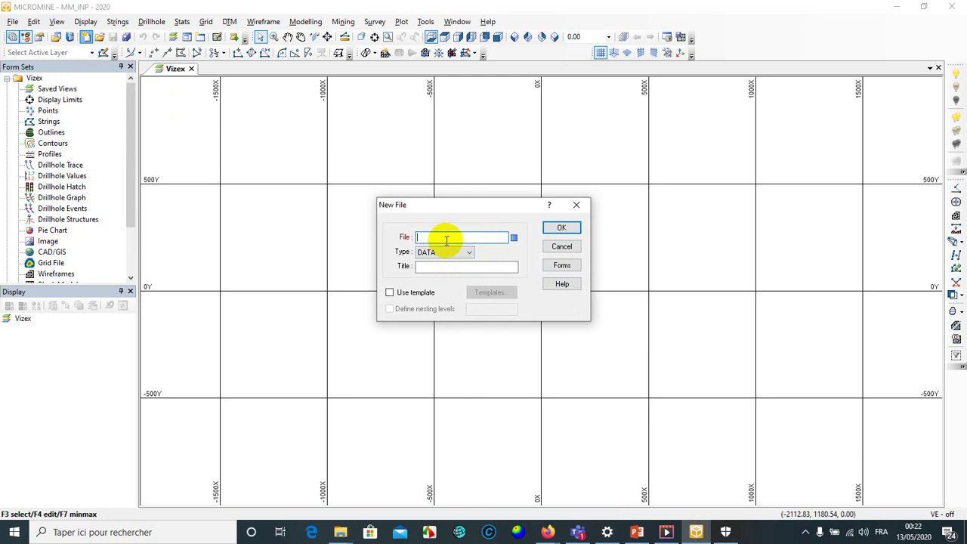
type("GCM")
key("super+d")
key("super+d")
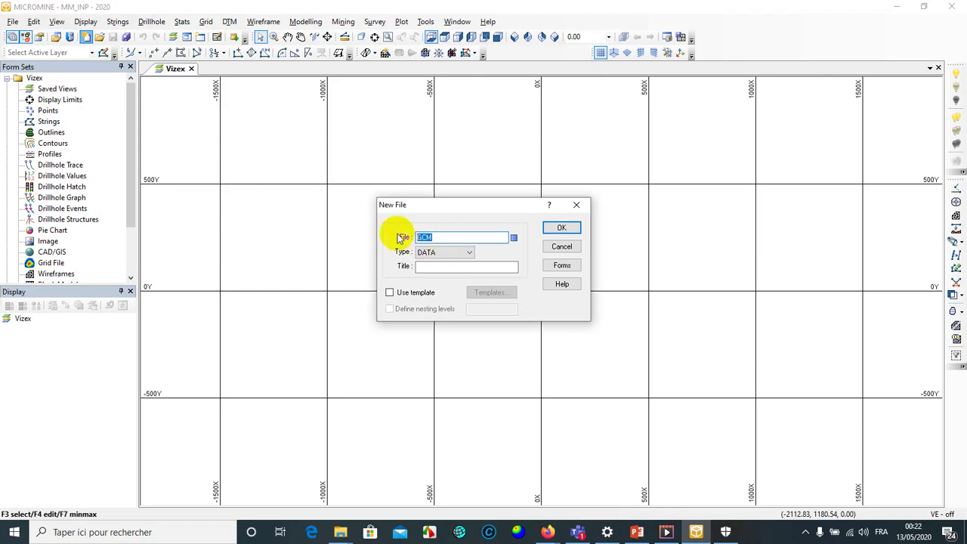
type("NVG")
type("_")
type("G2")
key("BackSpace")
type("éochimine")
Give the new file the title INP2020 and create it.
left_click(428, 268)
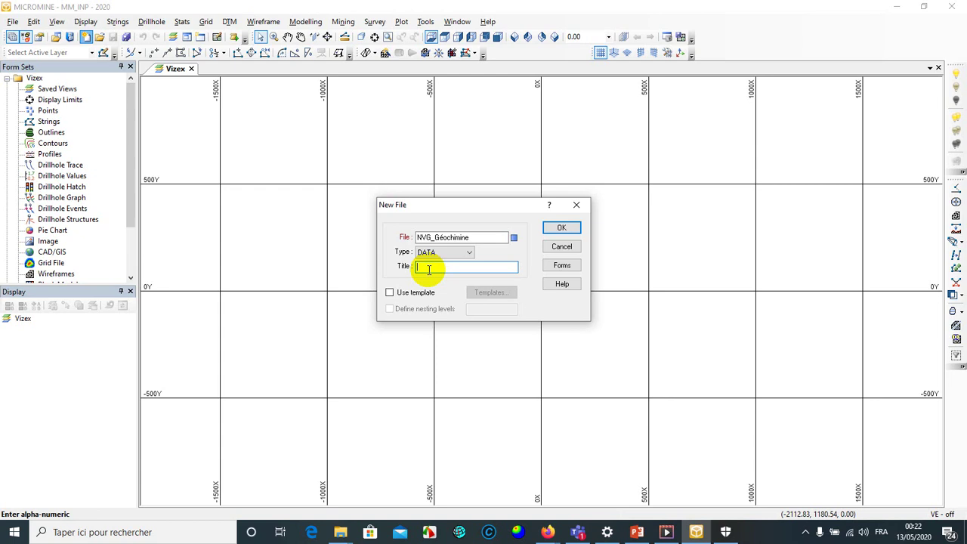
type("INFHP")
key("BackSpace")
type("B")
key("BackSpace")
key("BackSpace")
type("2020")
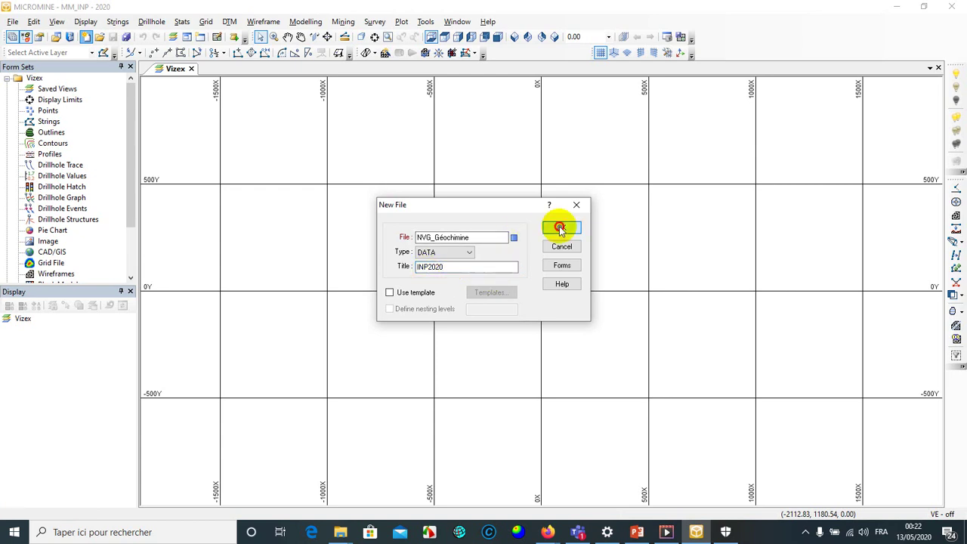
left_click(441, 295)
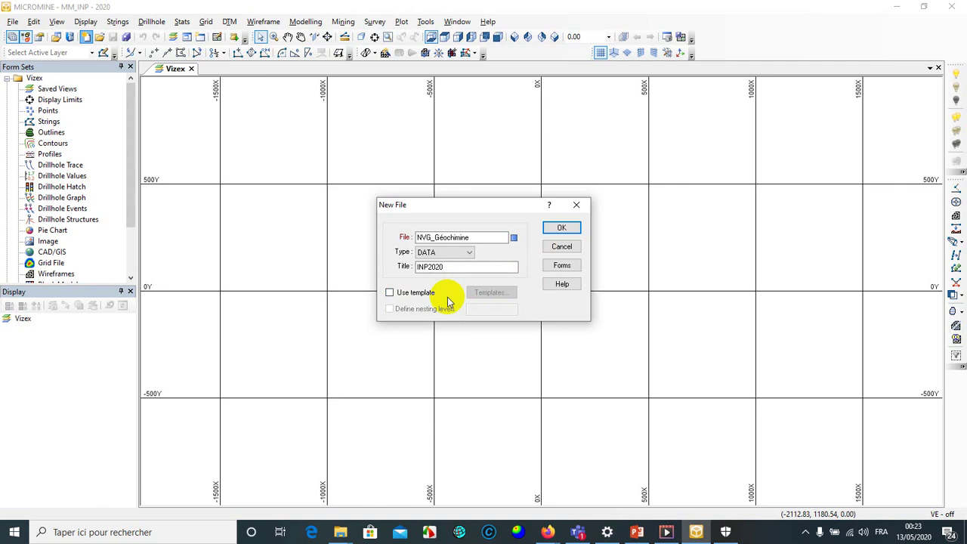
left_click(483, 266)
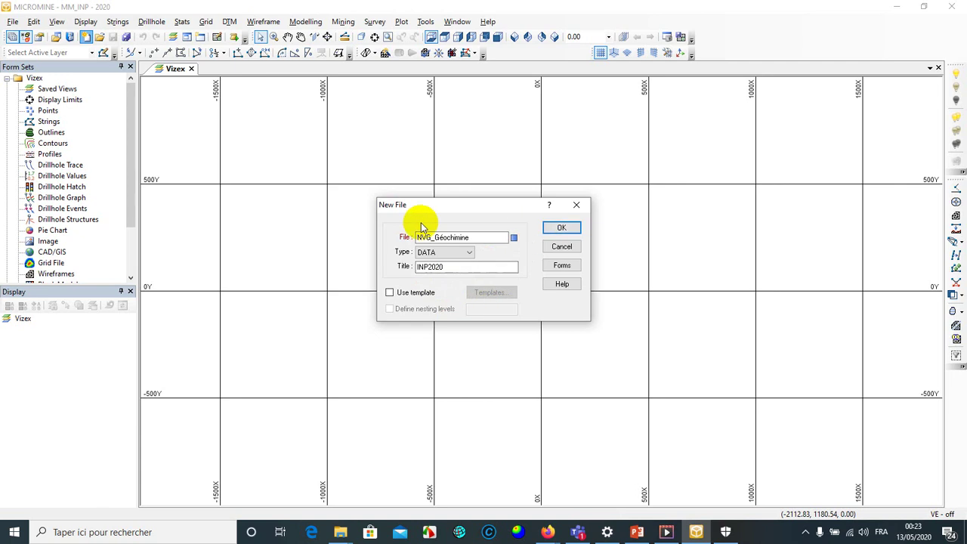
left_click(559, 228)
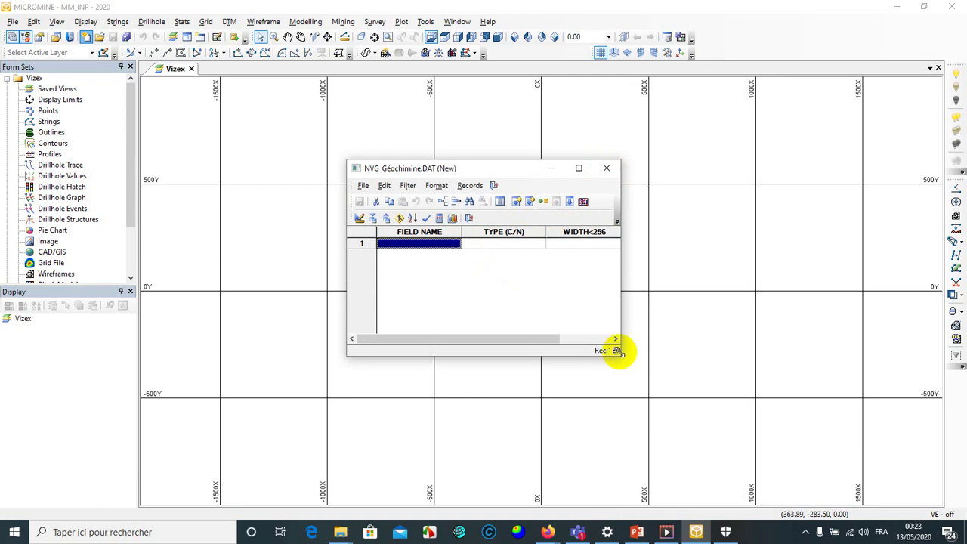
Enlarge the new file's structure window and examine its field name, type, width and decimals columns.
left_click_drag(617, 351, 740, 411)
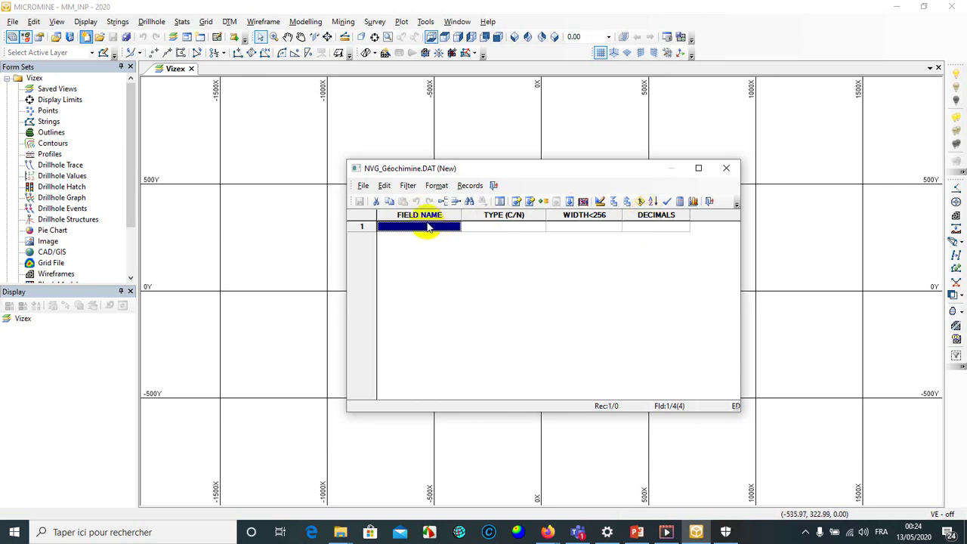
left_click(512, 229)
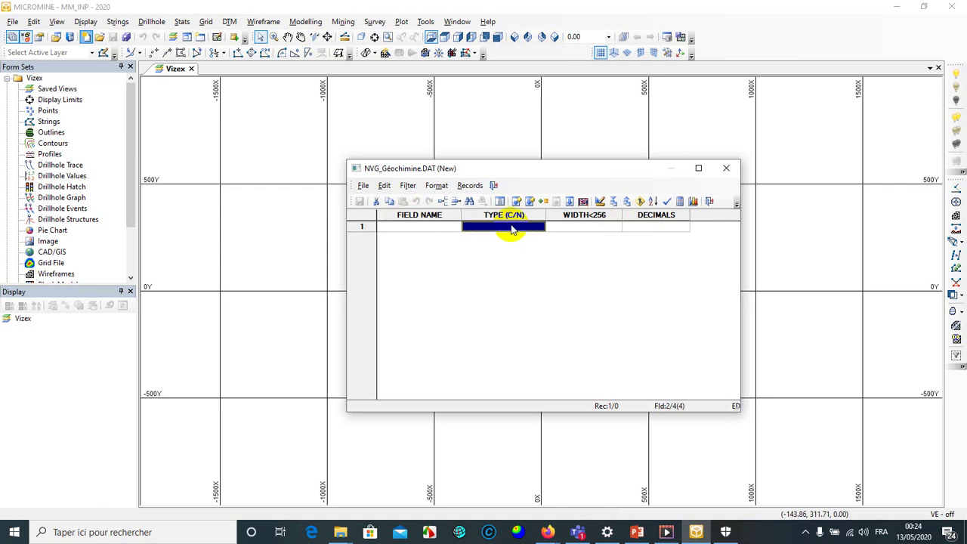
left_click(582, 226)
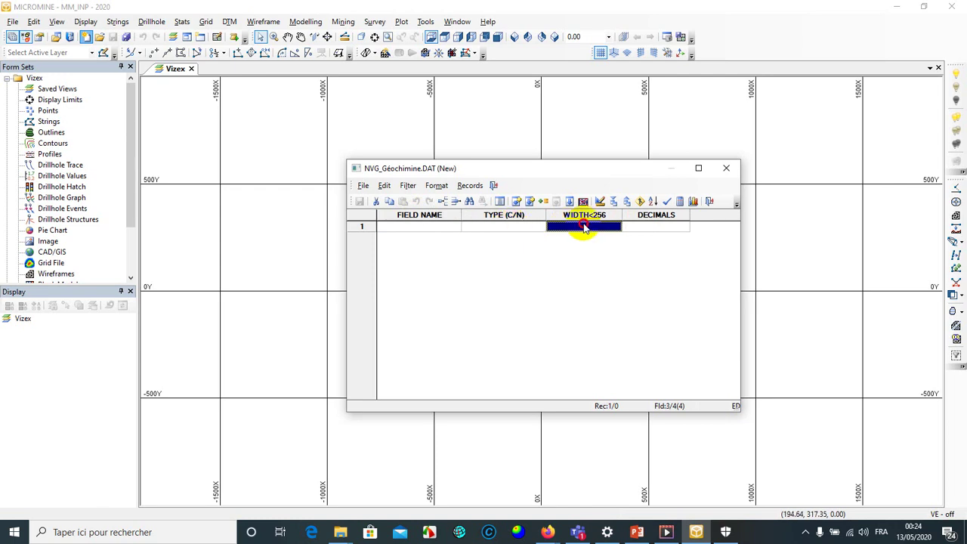
left_click(652, 227)
left_click(429, 230)
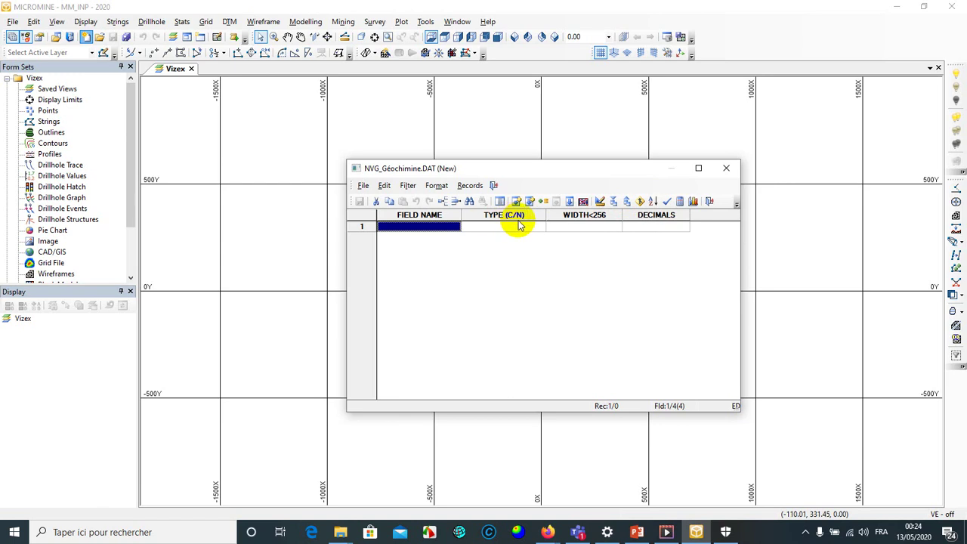
left_click(613, 202)
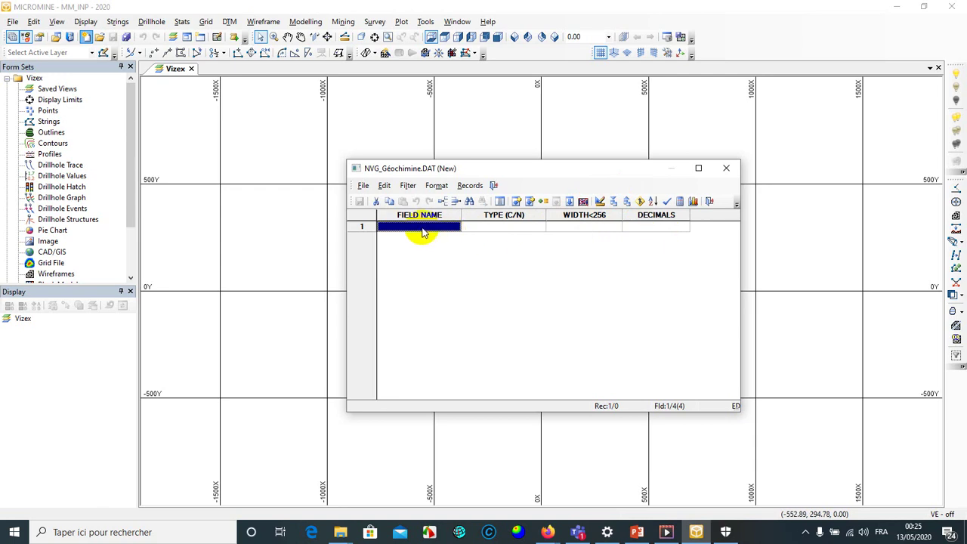
left_click(487, 227)
left_click(423, 226)
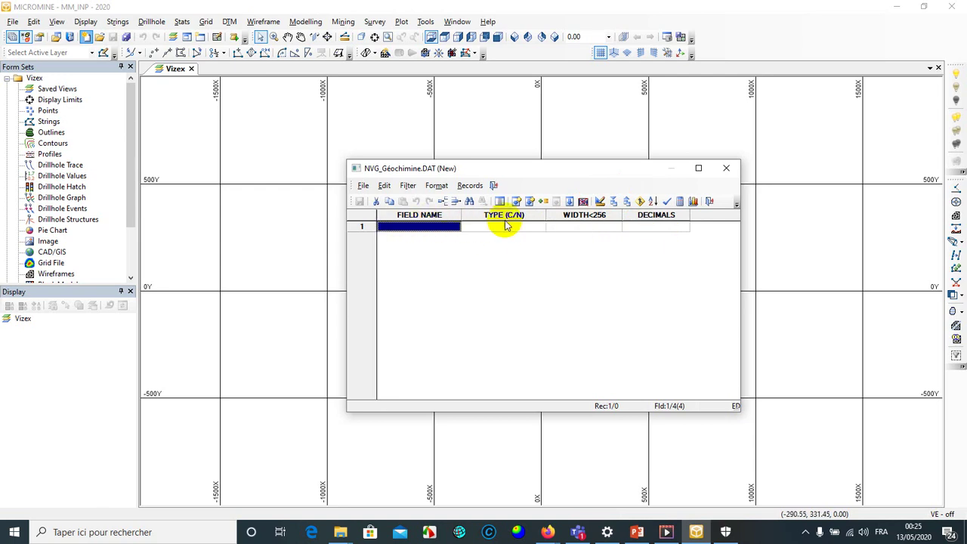
left_click(588, 227)
left_click(652, 226)
left_click(436, 228)
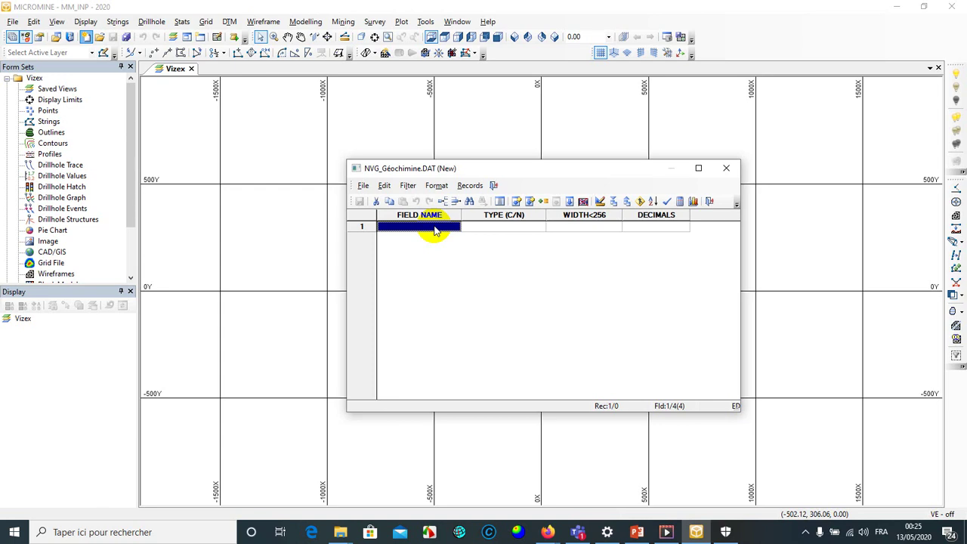
Go to the desktop and open the NVG_Geochimie workbook in Excel.
key("super")
key("super")
key("super+d")
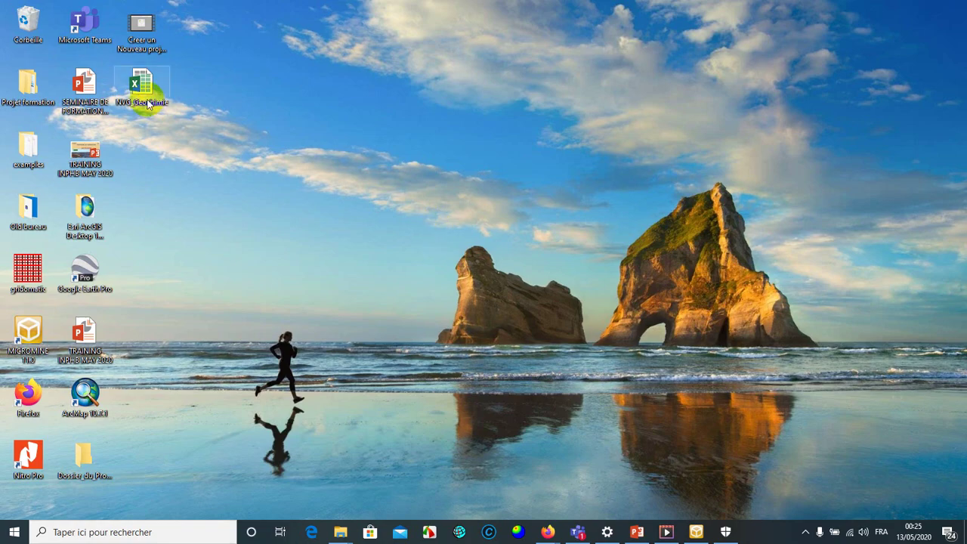
left_click_drag(148, 88, 433, 81)
left_click_drag(143, 82, 255, 31)
left_click(150, 36)
left_click_drag(149, 36, 147, 88)
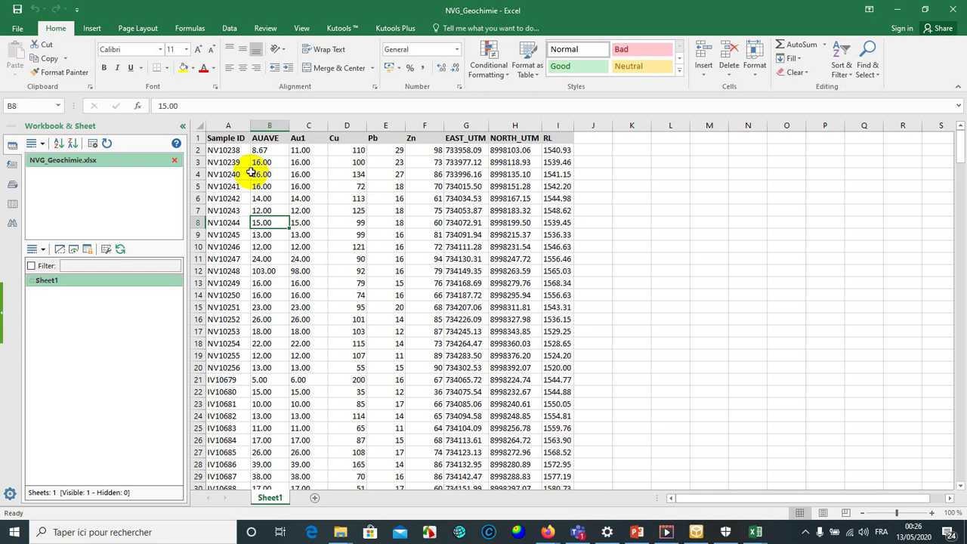
Delete the AUAVE column from the geochemistry sheet.
left_click(259, 140)
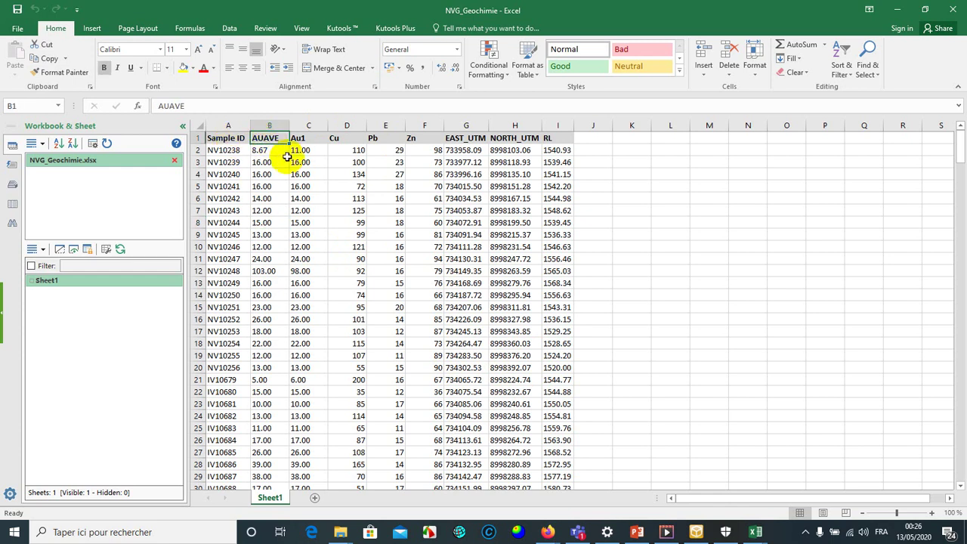
double_click(273, 138)
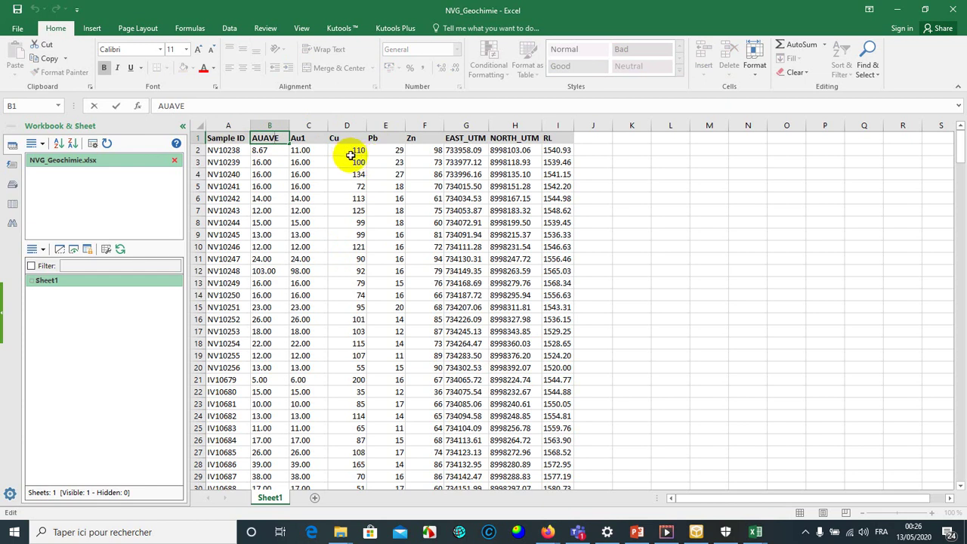
left_click(316, 138)
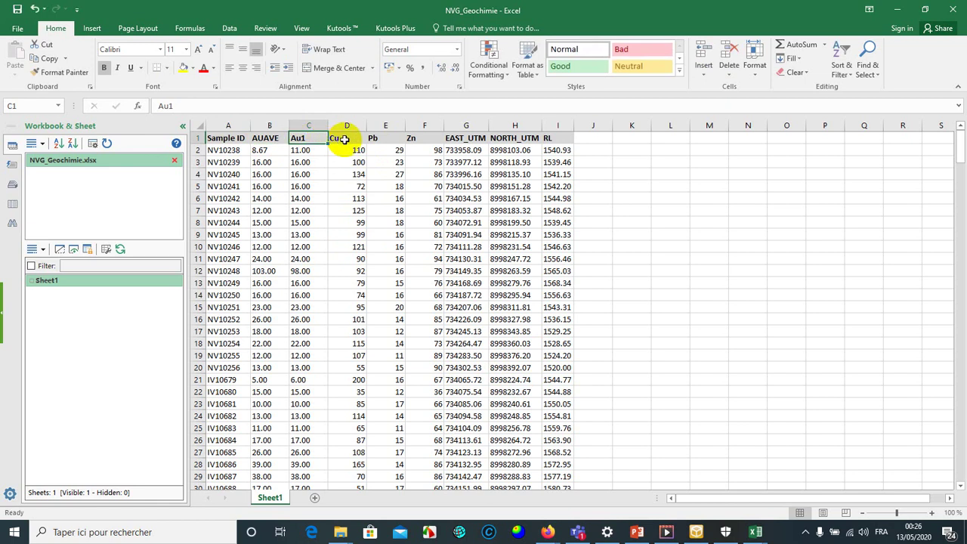
left_click(267, 125)
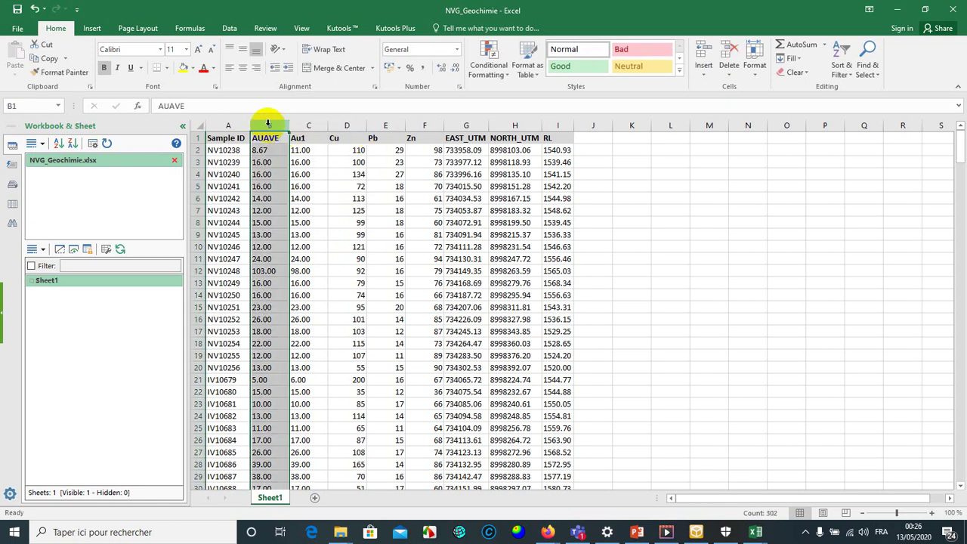
right_click(267, 123)
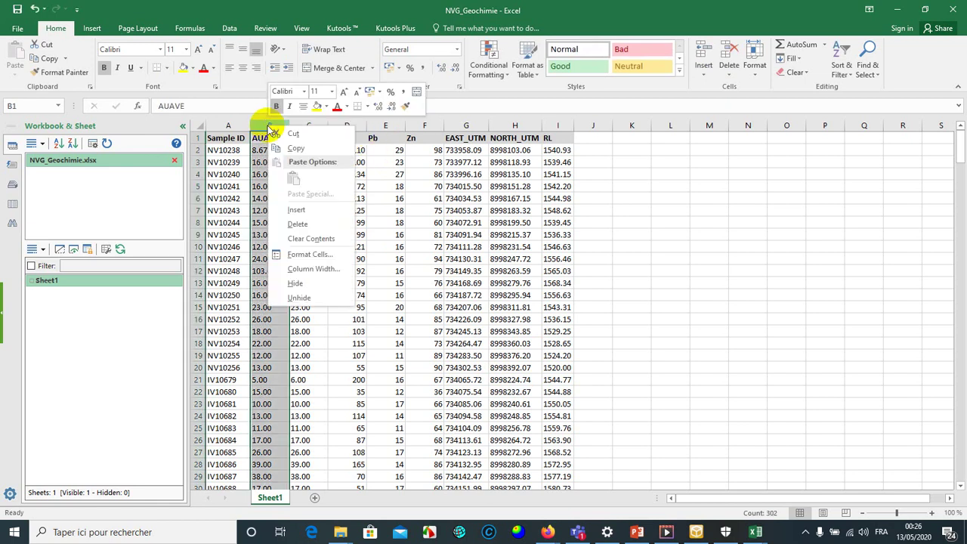
left_click(423, 352)
right_click(280, 161)
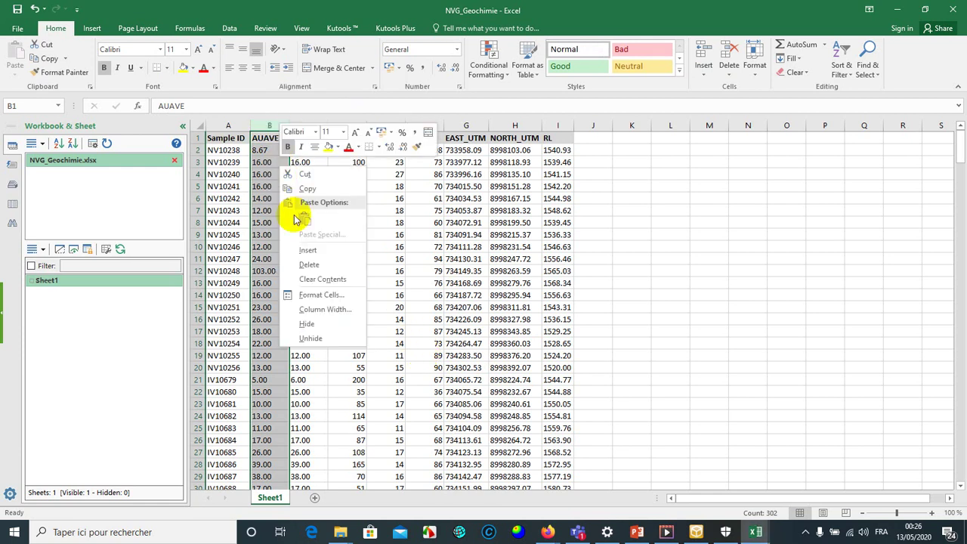
left_click(314, 268)
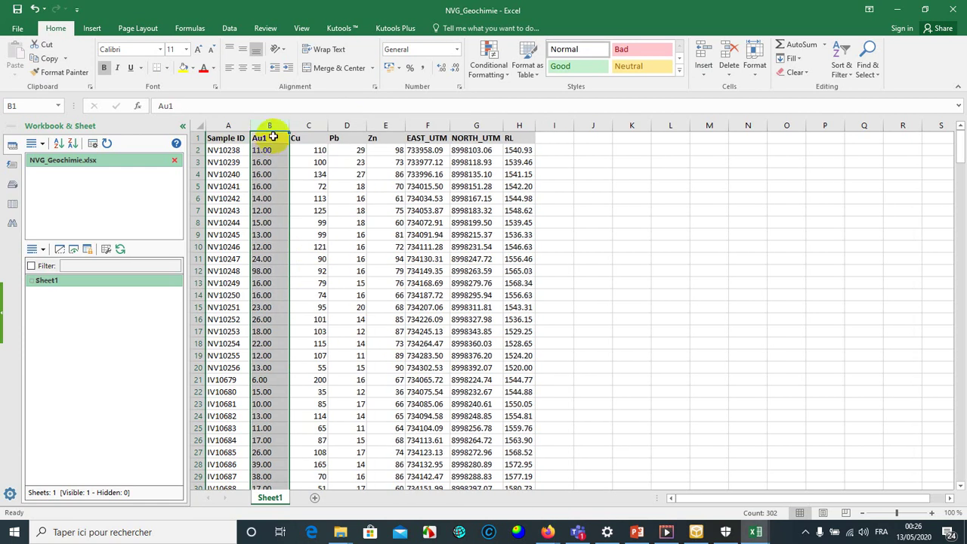
Rename the Au1 header to Au and select the header cells from Sample ID through RL.
double_click(274, 138)
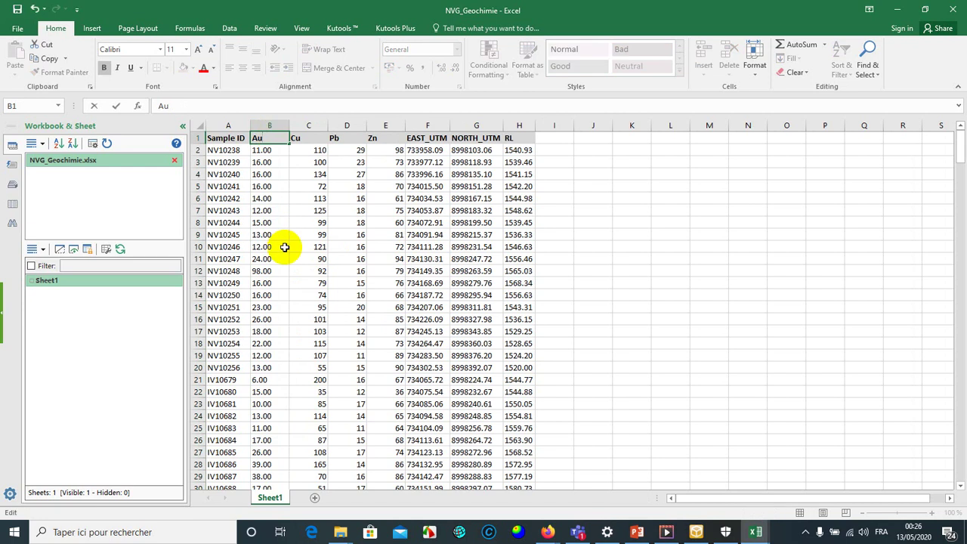
left_click(476, 295)
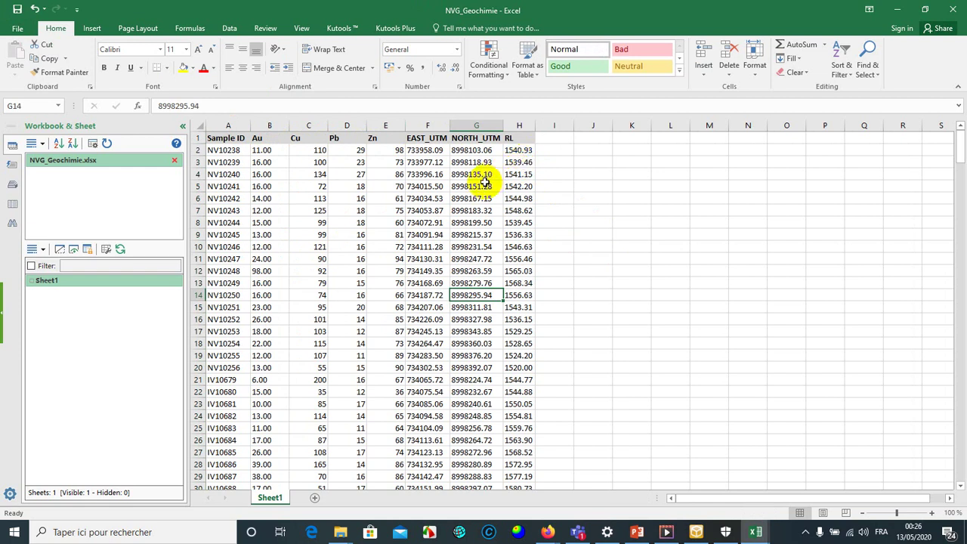
left_click_drag(216, 140, 515, 138)
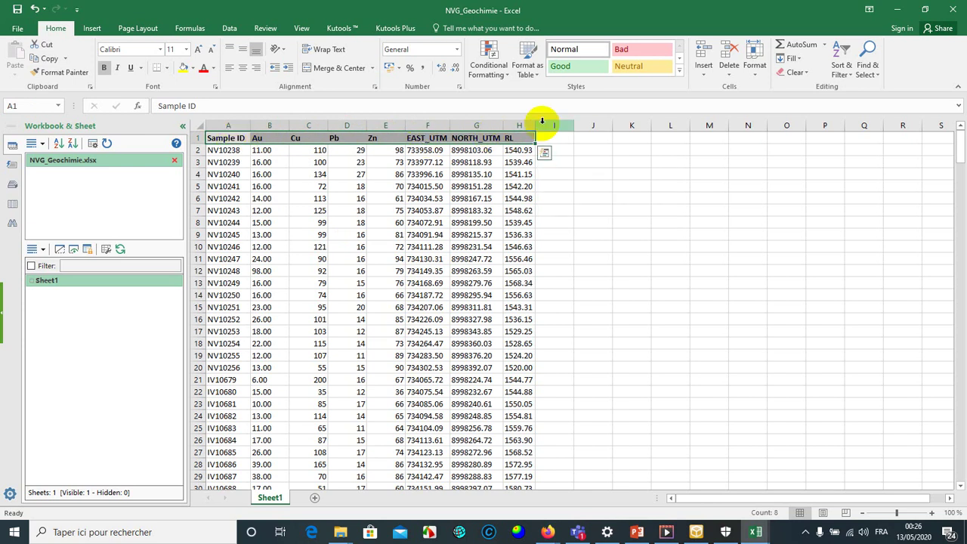
Switch to Micromine, add four blank rows to the field table and delete them again.
left_click(695, 531)
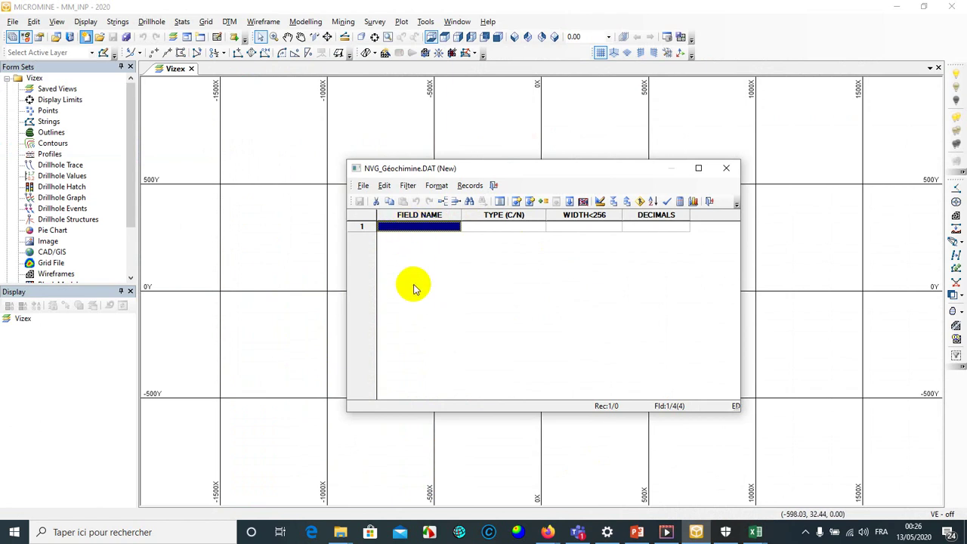
key("Down")
key("Down")
key("Down")
key("Down")
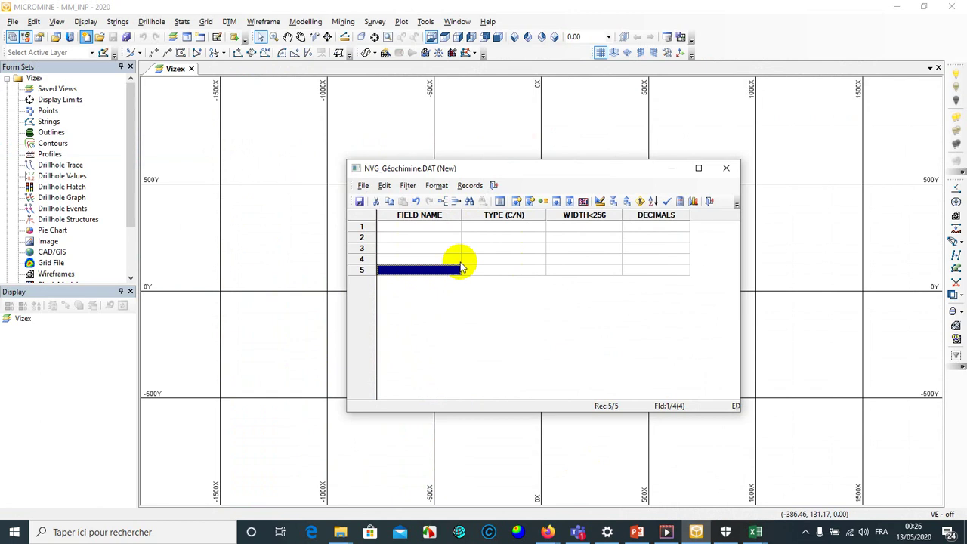
left_click_drag(361, 269, 360, 238)
key("Delete")
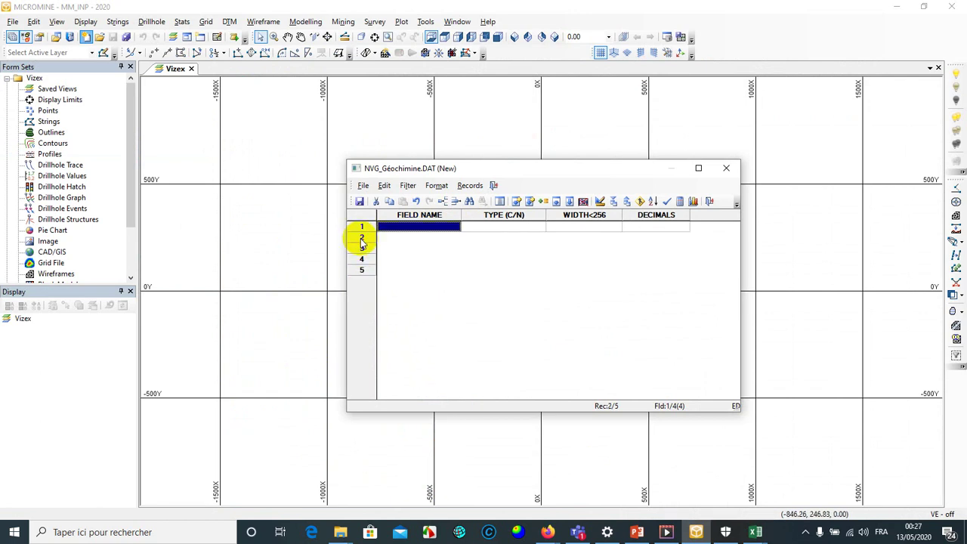
Switch back to the NVG_Geochimie workbook in Excel to consult its column headers.
mouse_move(701, 532)
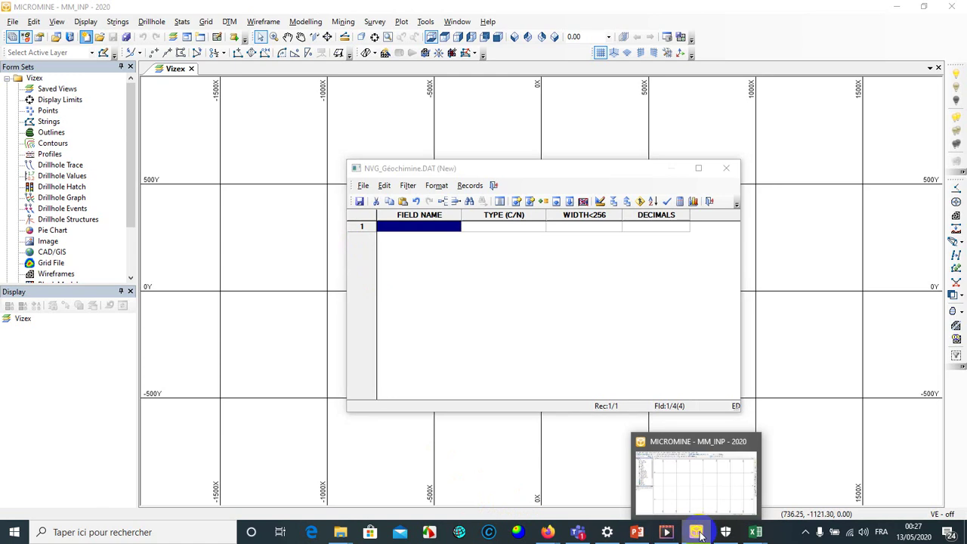
mouse_move(755, 533)
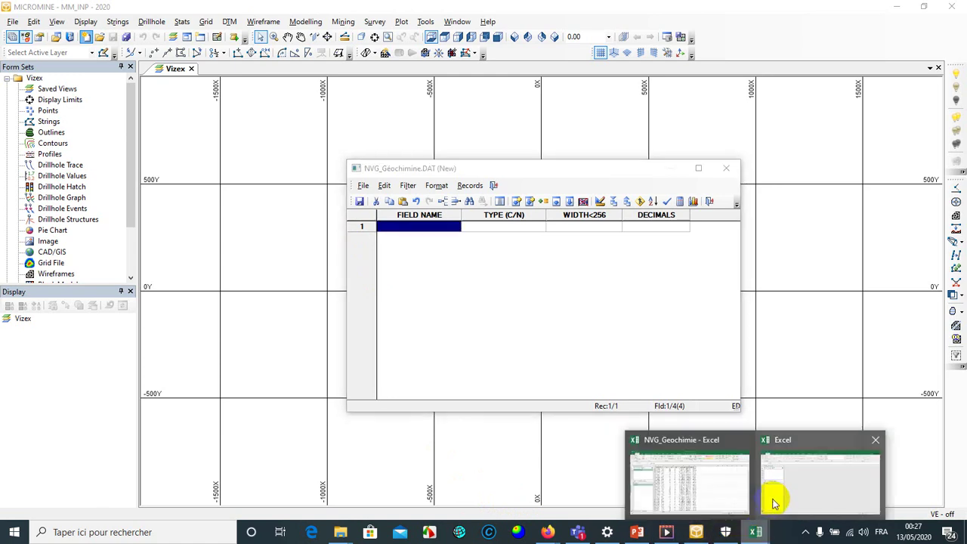
mouse_move(774, 500)
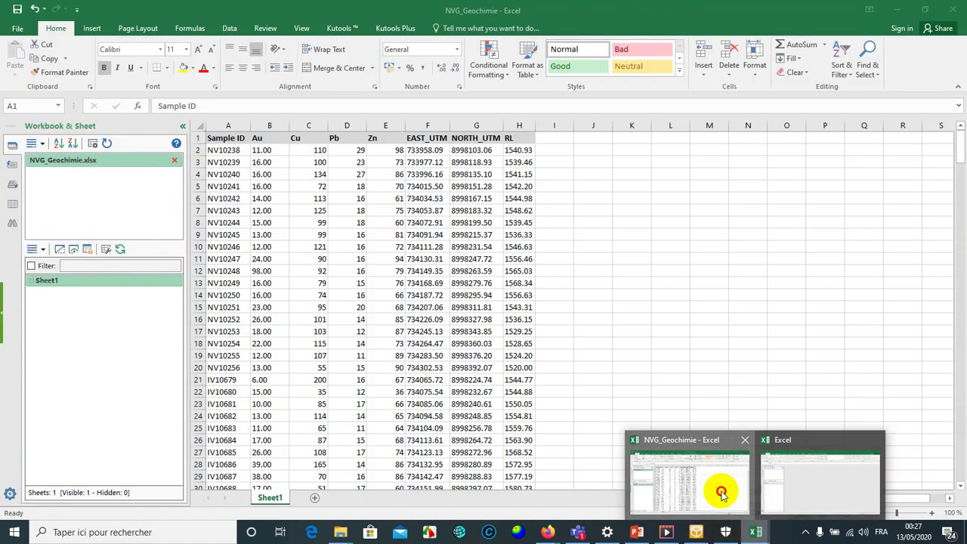
left_click(718, 491)
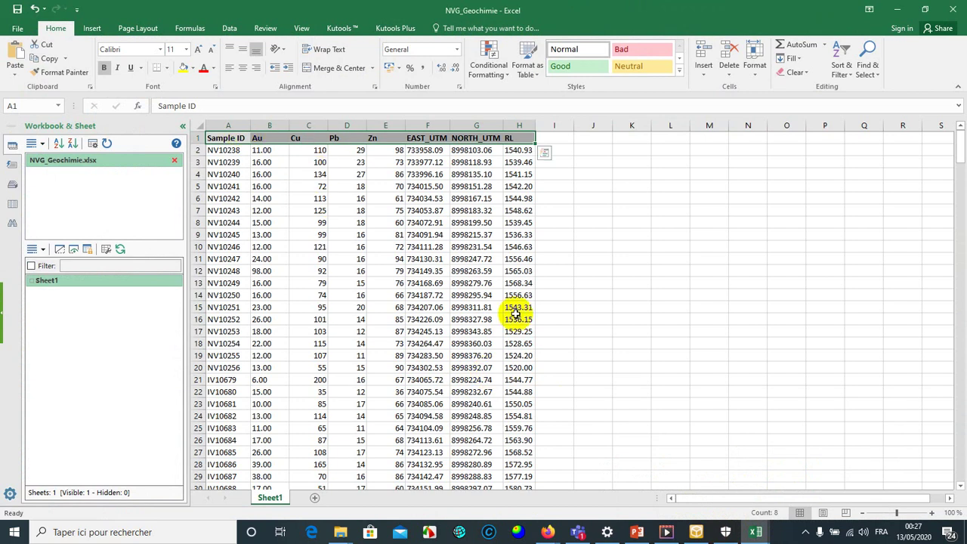
Copy the header cells from Sample ID through RL and paste them with formatting starting at cell L4.
right_click(246, 138)
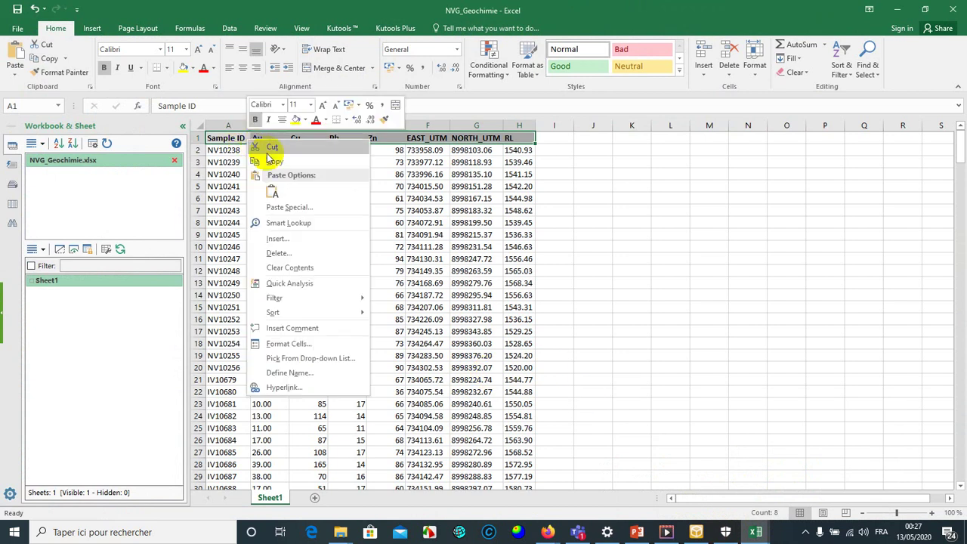
left_click(277, 163)
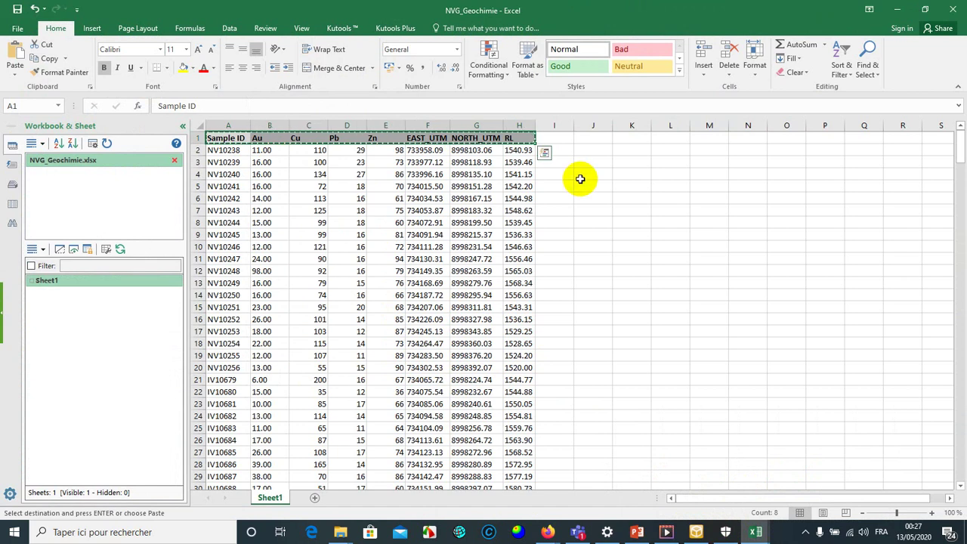
left_click(659, 173)
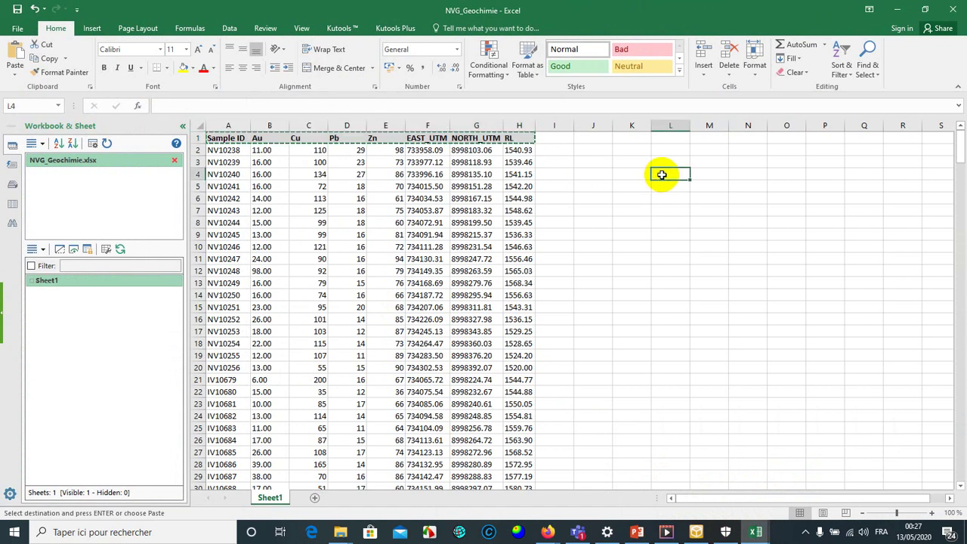
right_click(662, 175)
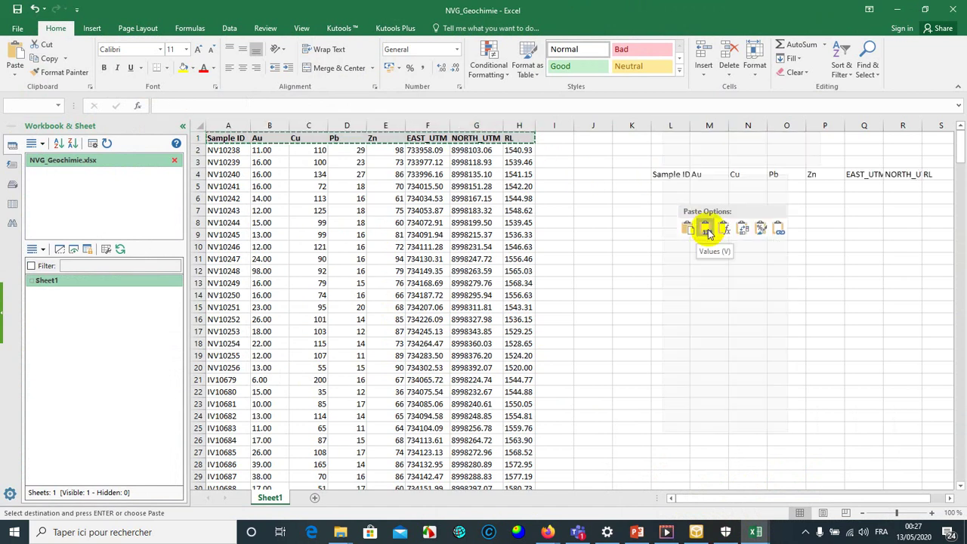
left_click(686, 229)
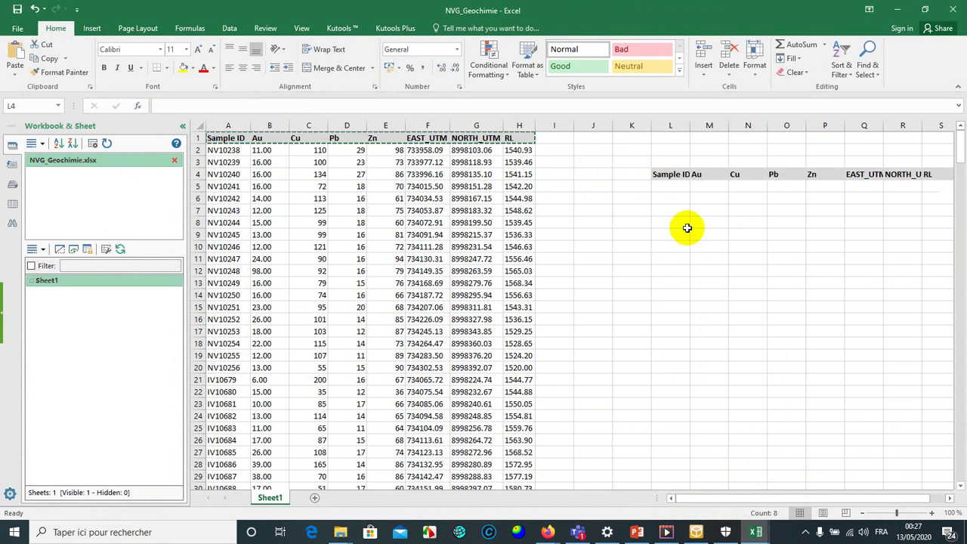
Copy the duplicated header row at L4 and paste it transposed as a vertical list starting at cell L7.
right_click(675, 173)
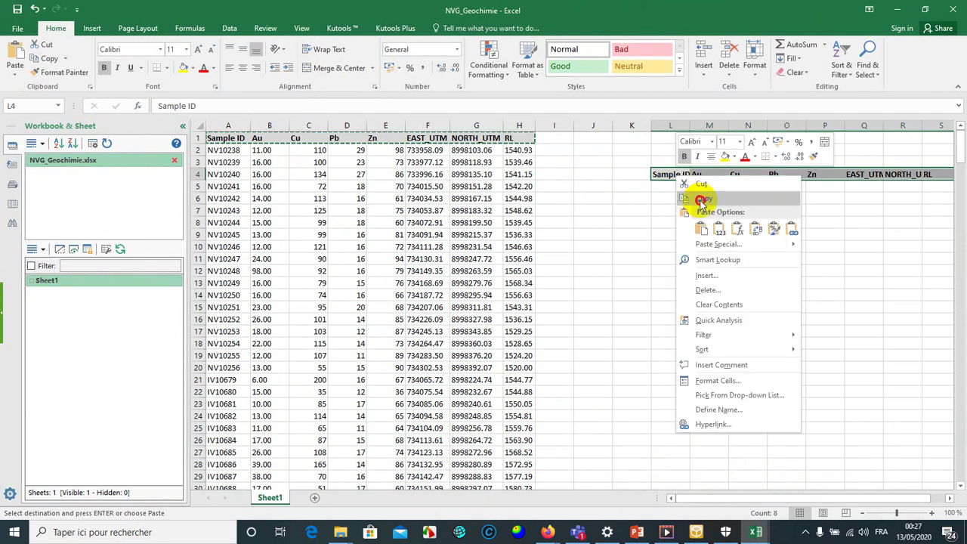
left_click(702, 199)
right_click(668, 213)
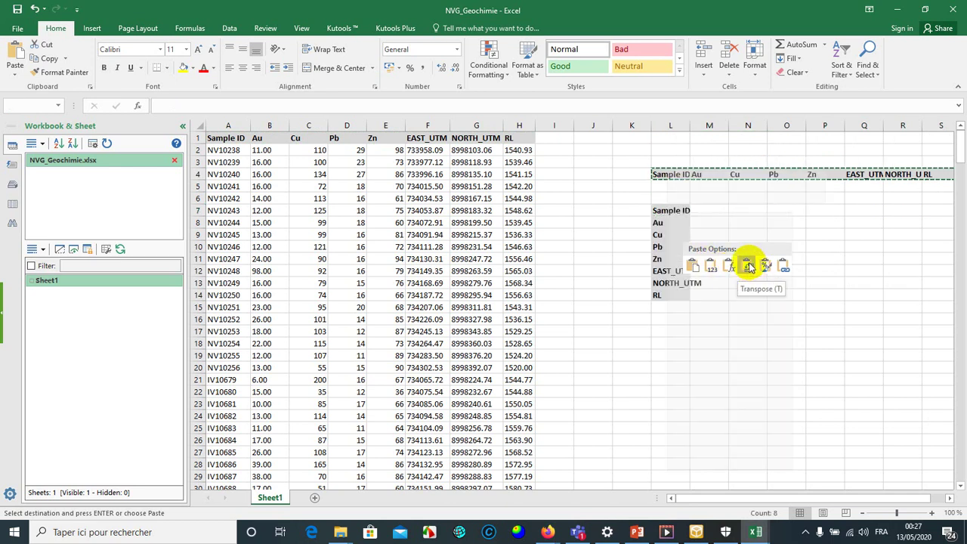
left_click(748, 267)
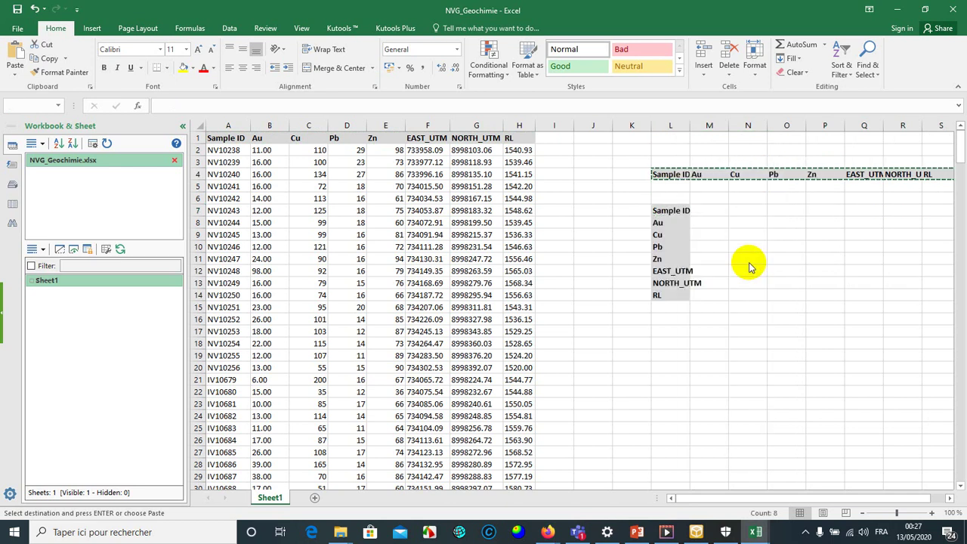
Copy the vertical list of header names in cells L7 to L14.
left_click(671, 214)
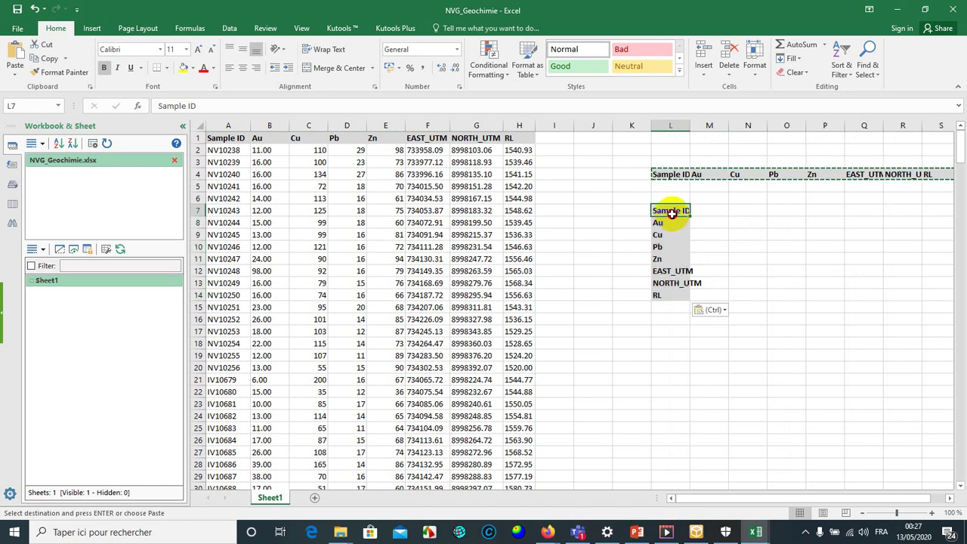
left_click_drag(672, 213, 679, 299)
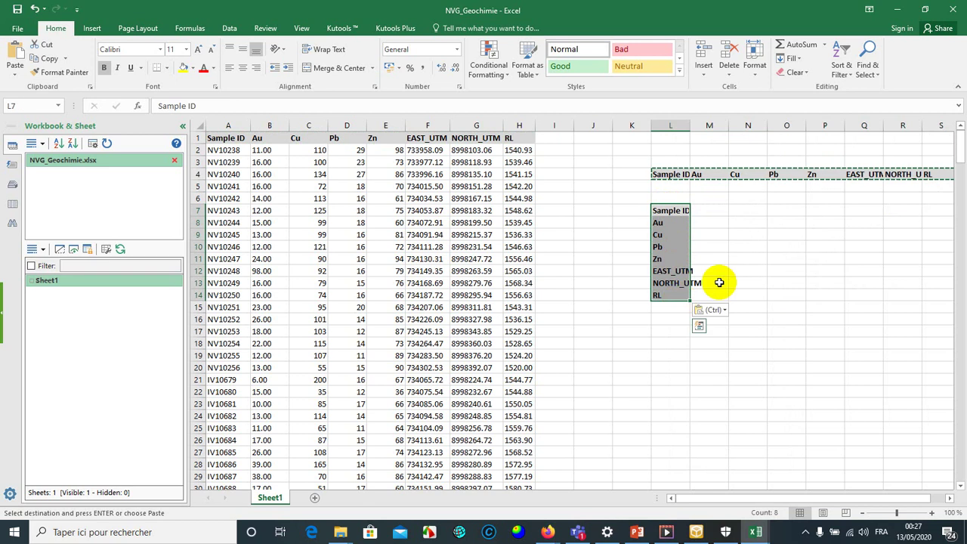
left_click(747, 258)
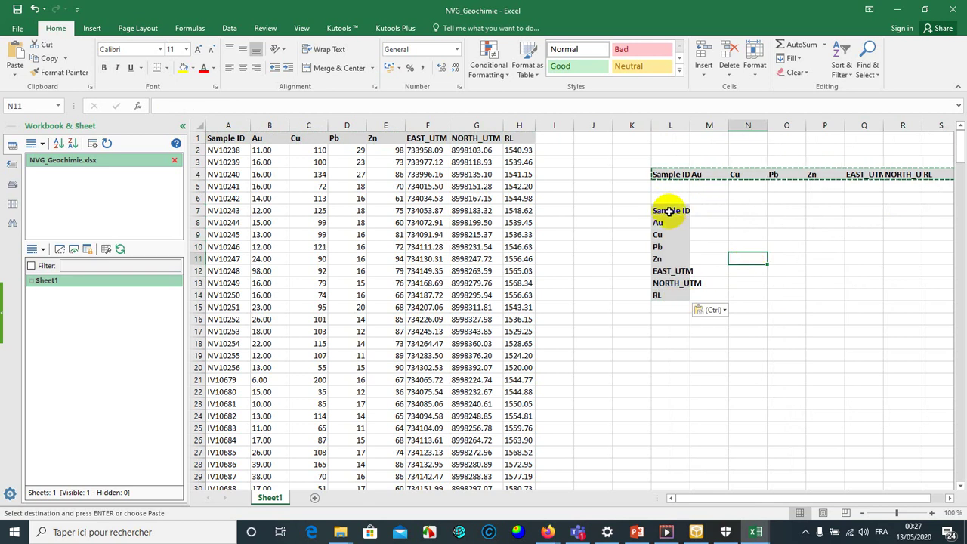
left_click_drag(668, 210, 675, 295)
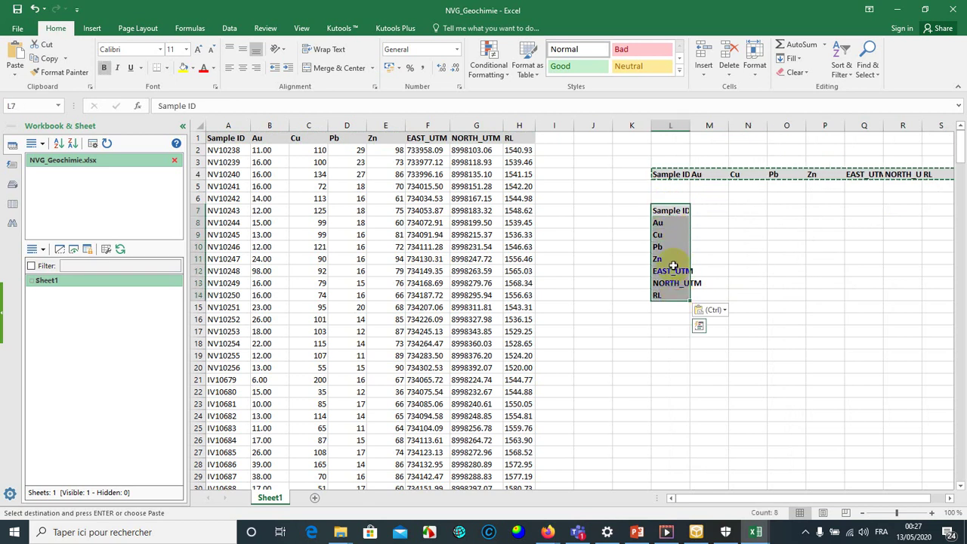
right_click(666, 229)
left_click(693, 251)
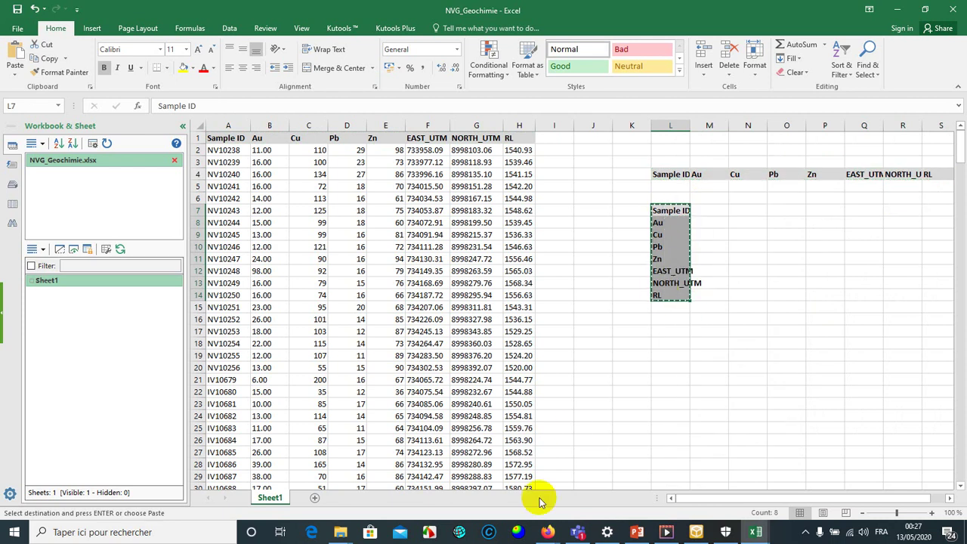
Switch to Micromine and paste the copied header names into the FIELD NAME column, starting at the first row.
left_click(698, 531)
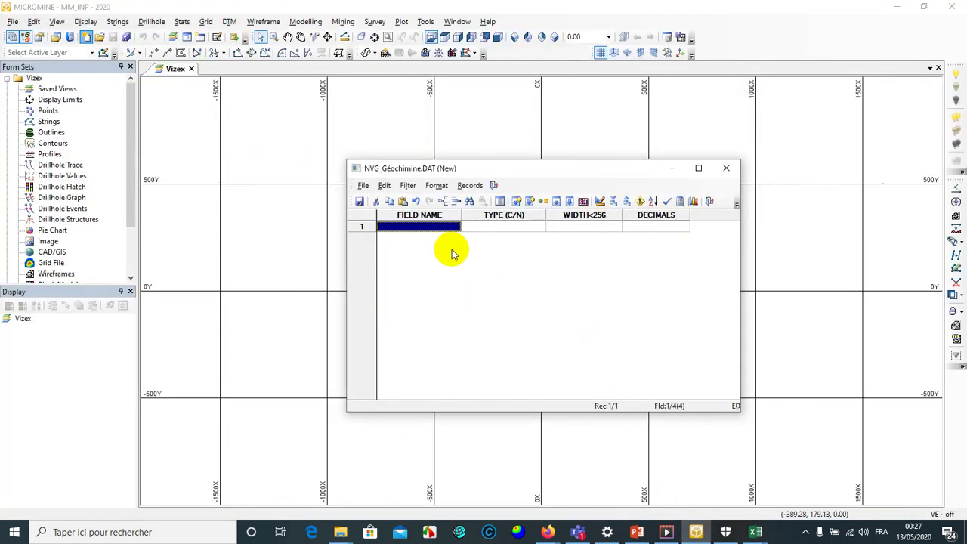
right_click(420, 231)
left_click(448, 260)
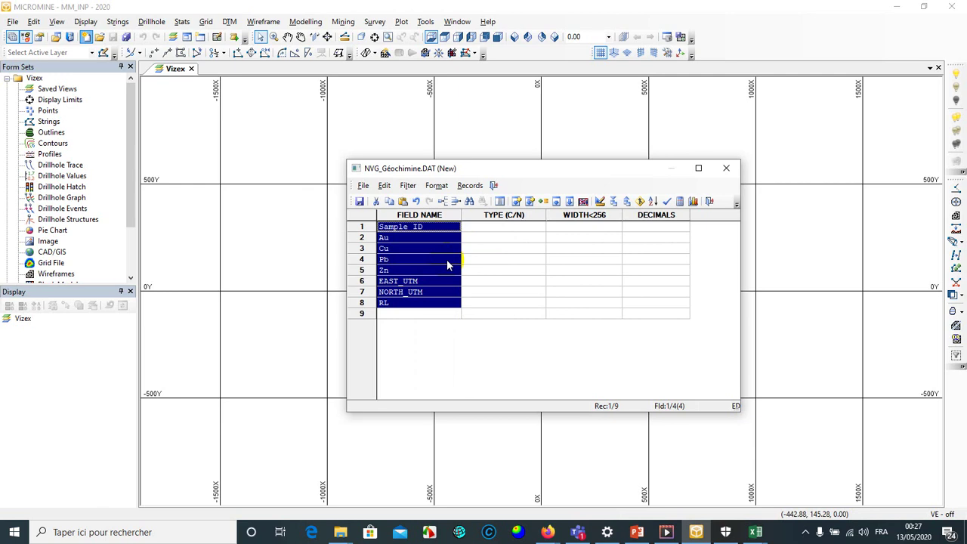
left_click(463, 249)
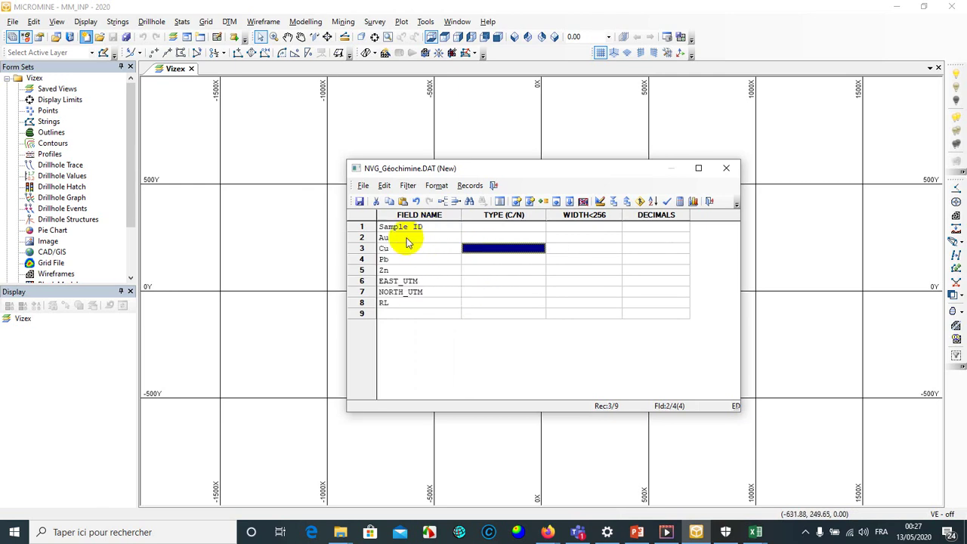
Delete the empty record 9 at the end of the field table.
left_click(368, 314)
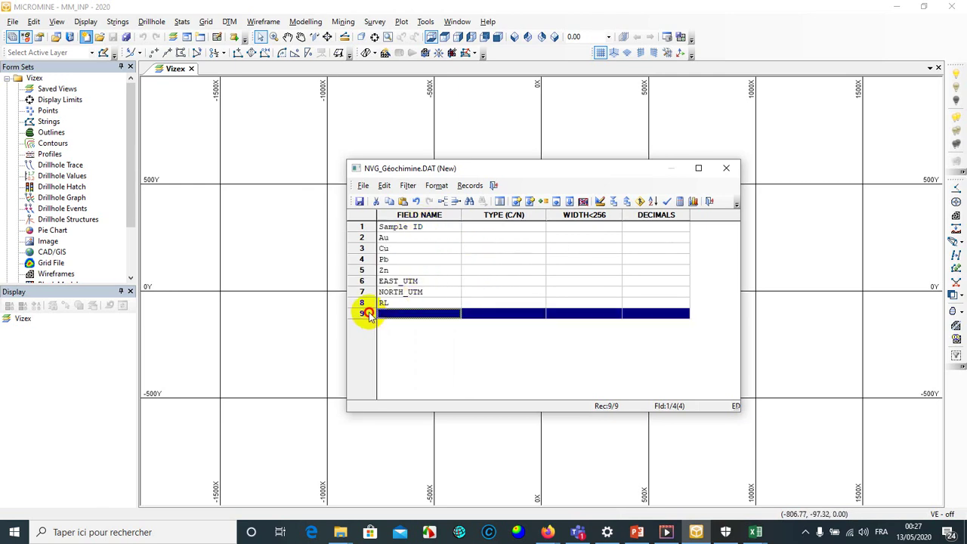
key("Delete")
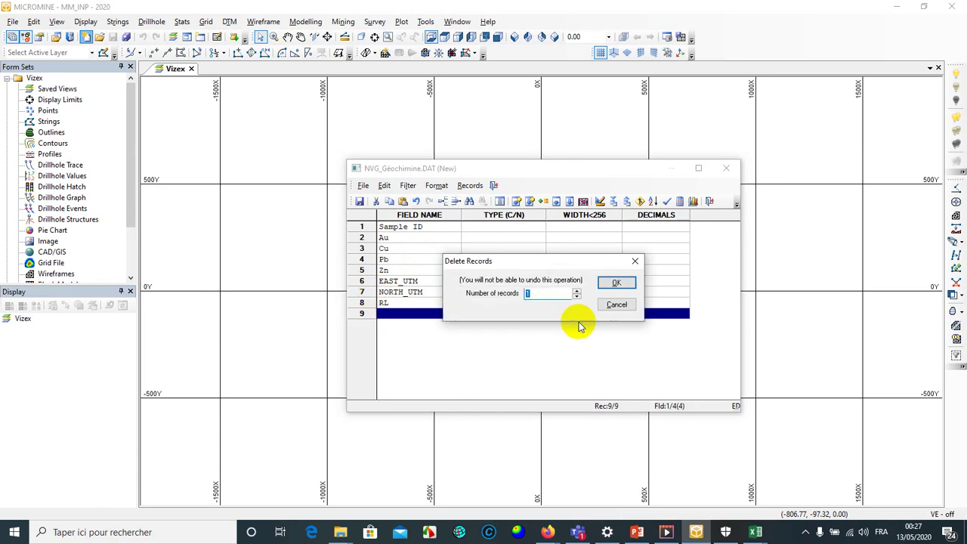
left_click(616, 282)
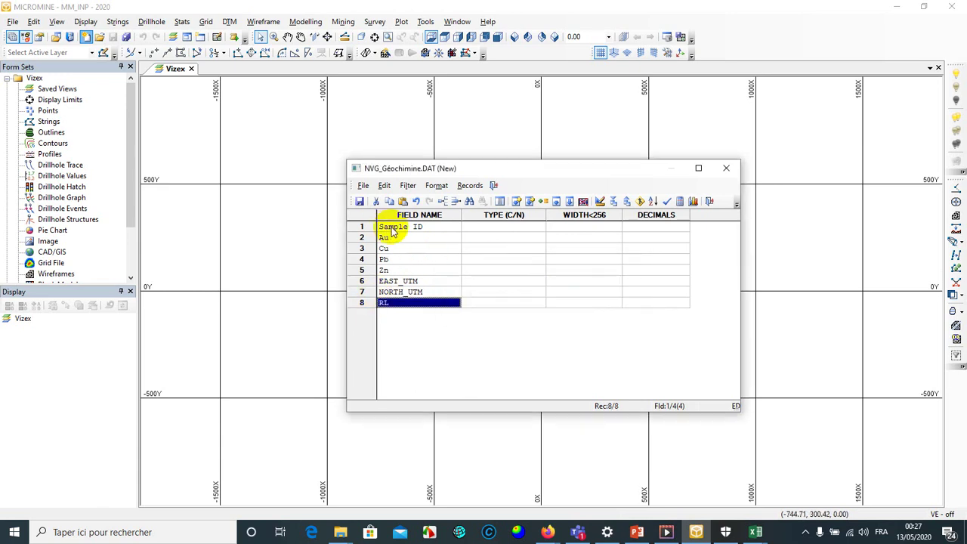
Set the type of the Sample ID field to C.
left_click(400, 227)
left_click(489, 229)
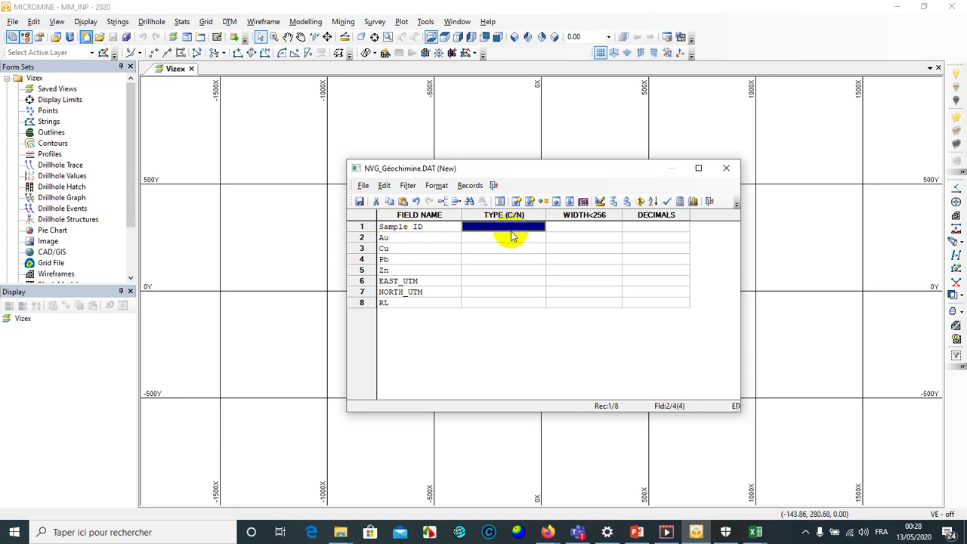
type("C")
key("Escape")
type("C")
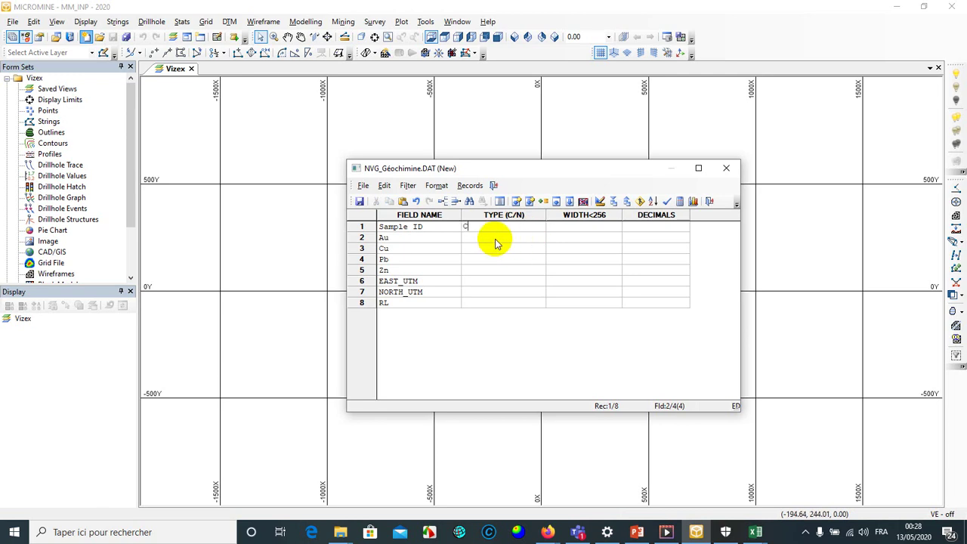
Set the type of the Au, Cu, Pb and Zn fields to N.
left_click(492, 240)
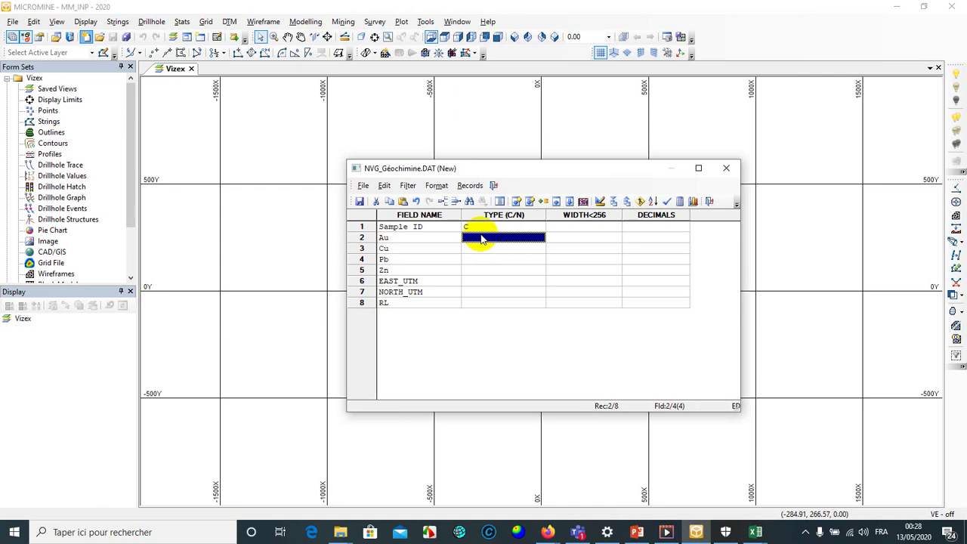
type("N")
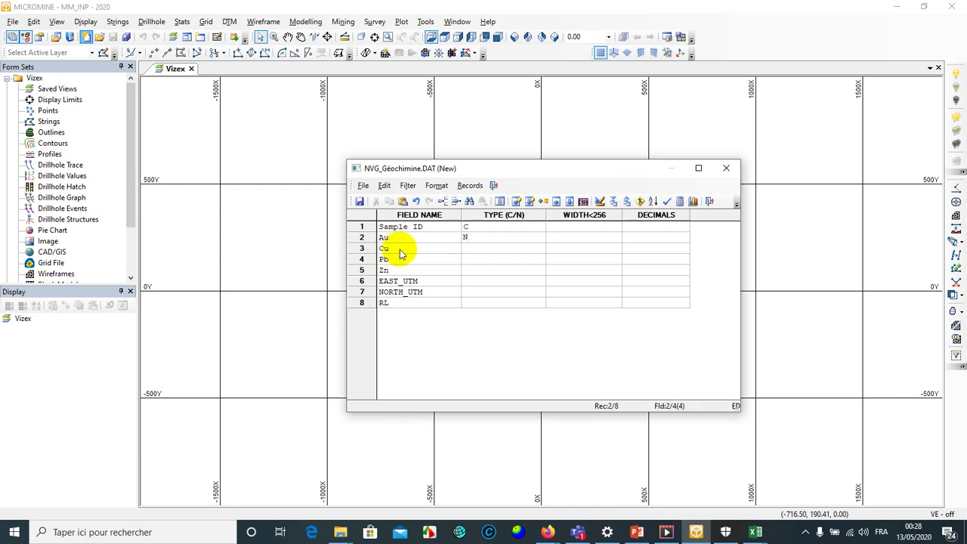
left_click(472, 248)
type("N")
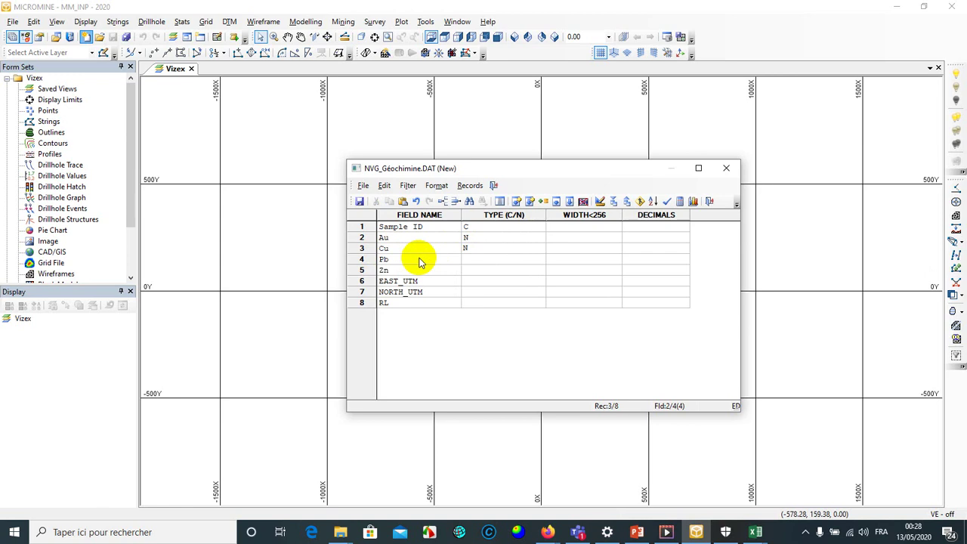
left_click(476, 259)
type("N")
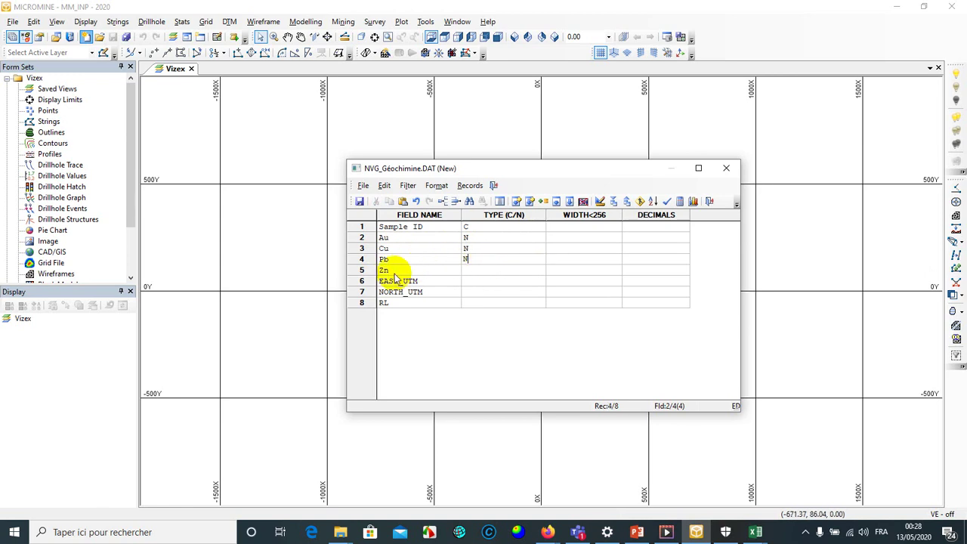
left_click(482, 269)
type("N")
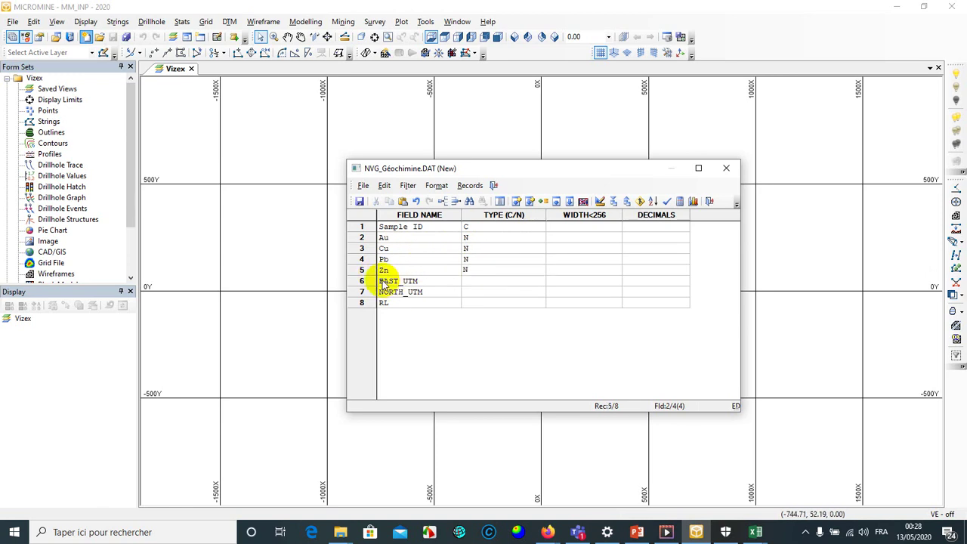
Set the type of the EAST_UTM, NORTH_UTM and RL fields to N, then select Sample ID's width cell.
left_click(498, 281)
type("N")
left_click(474, 292)
type("N")
left_click(494, 304)
type("N")
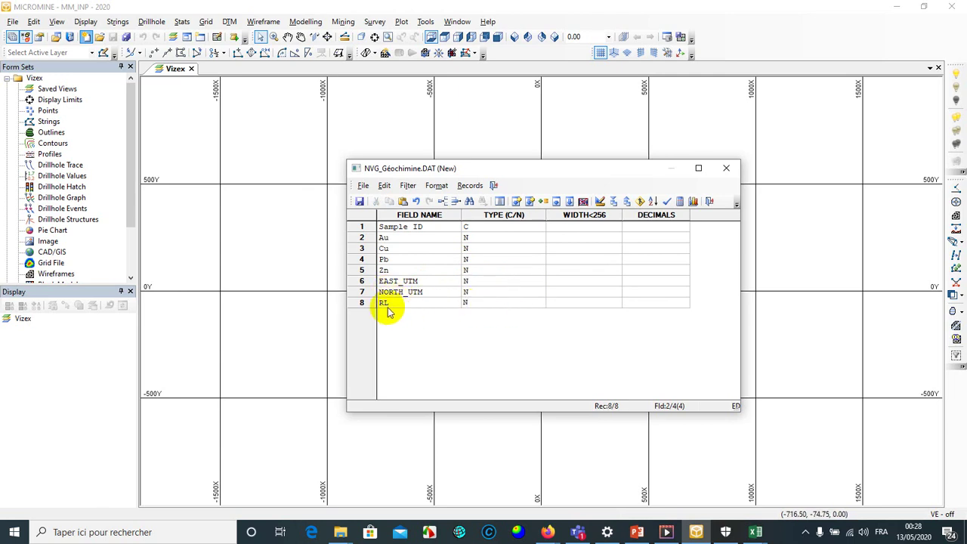
left_click(579, 227)
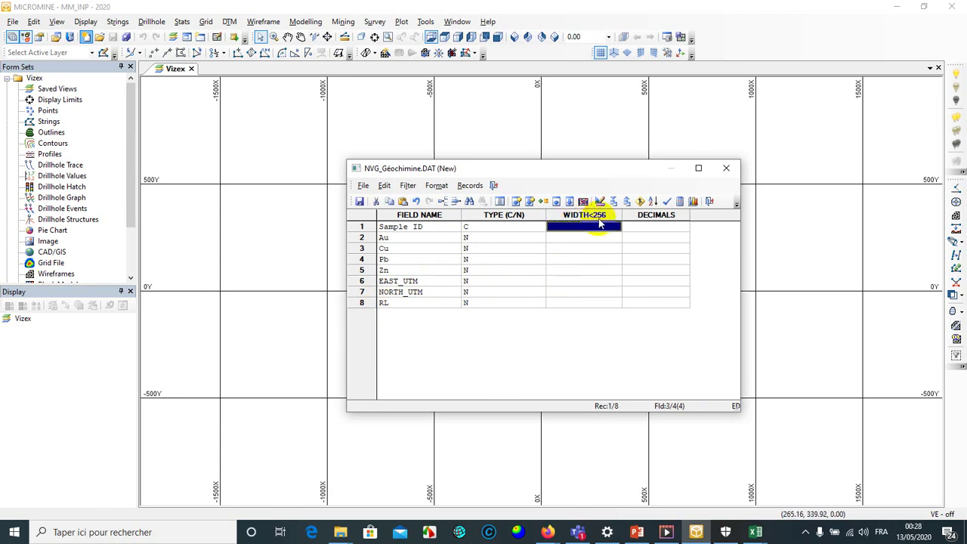